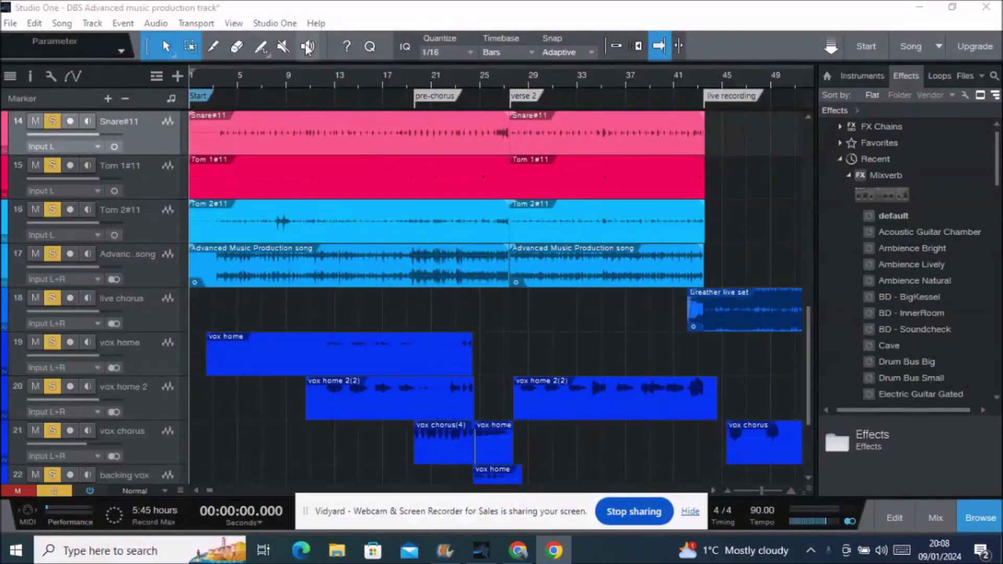
Play the song from about one second in and briefly display the tracks' automation lanes
left_click(282, 86)
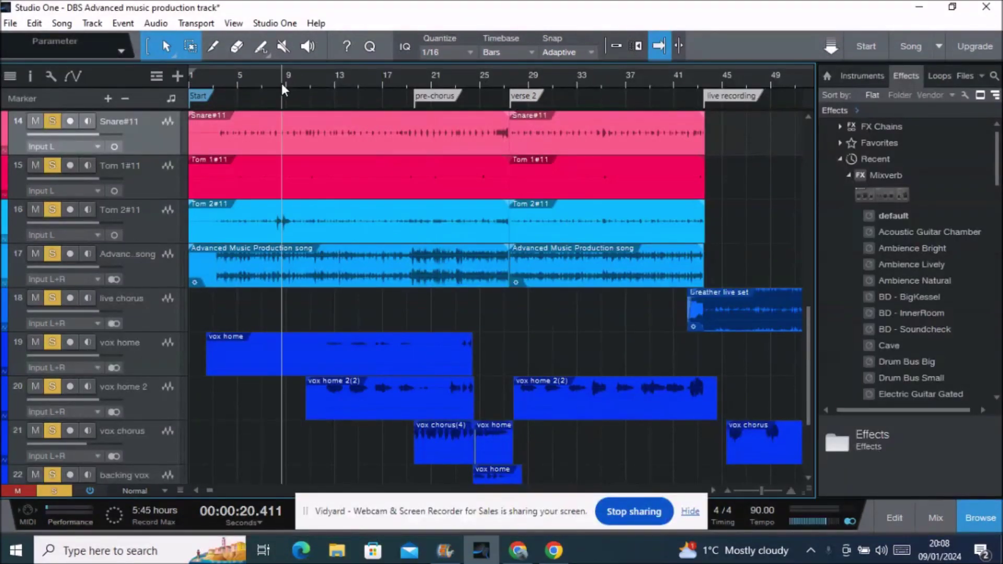
left_click(194, 81)
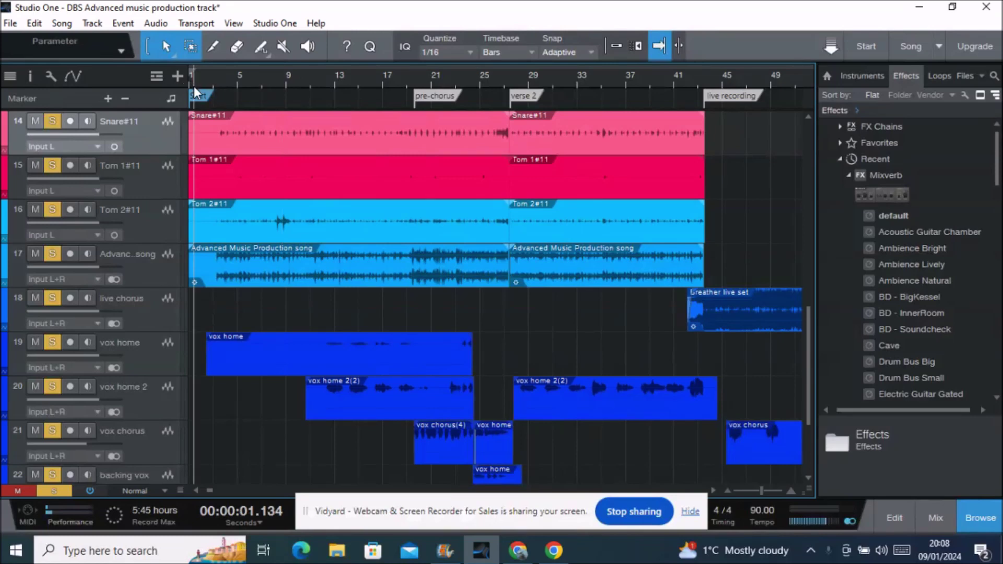
scroll(193, 83, "right", 1)
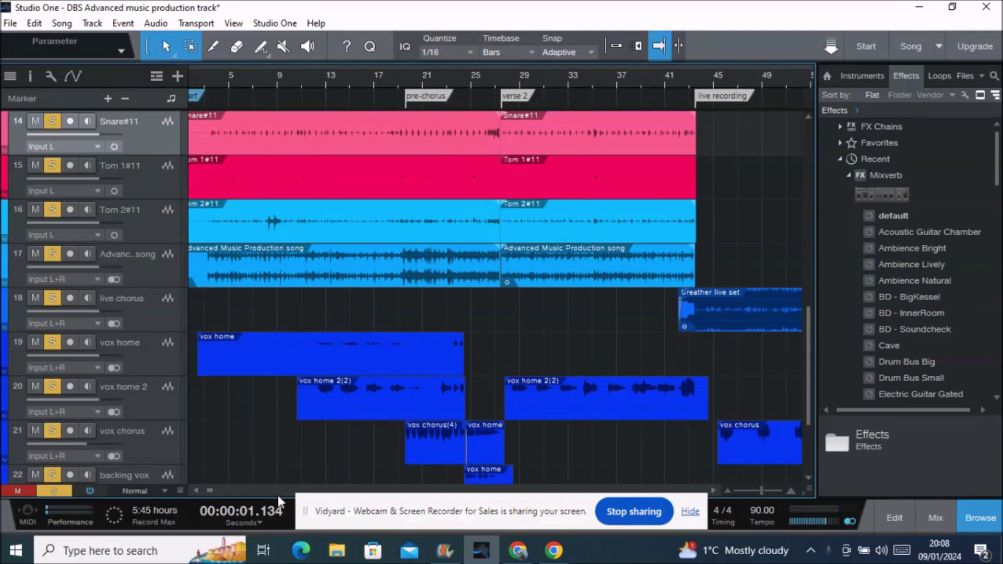
key("space")
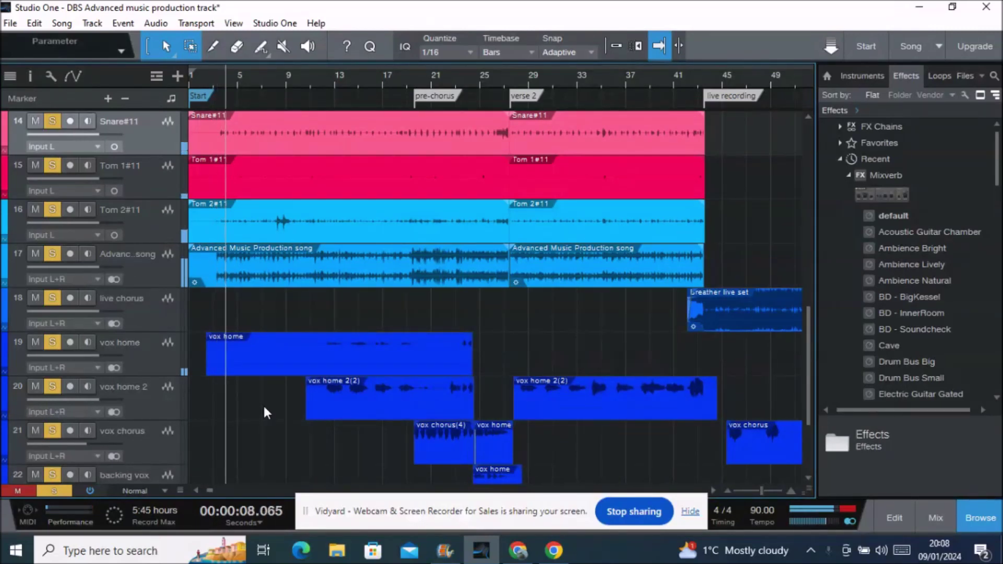
key("a")
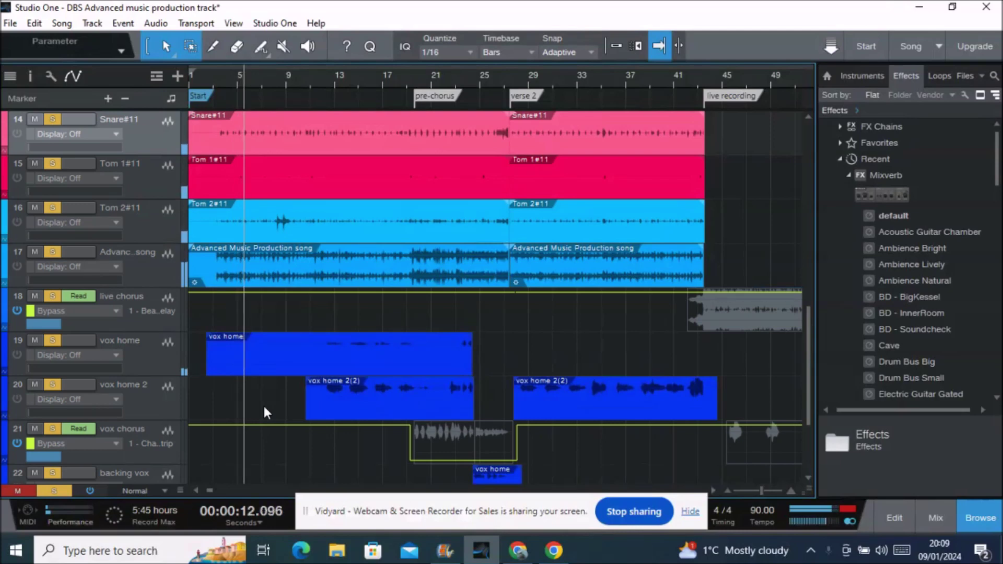
key("a")
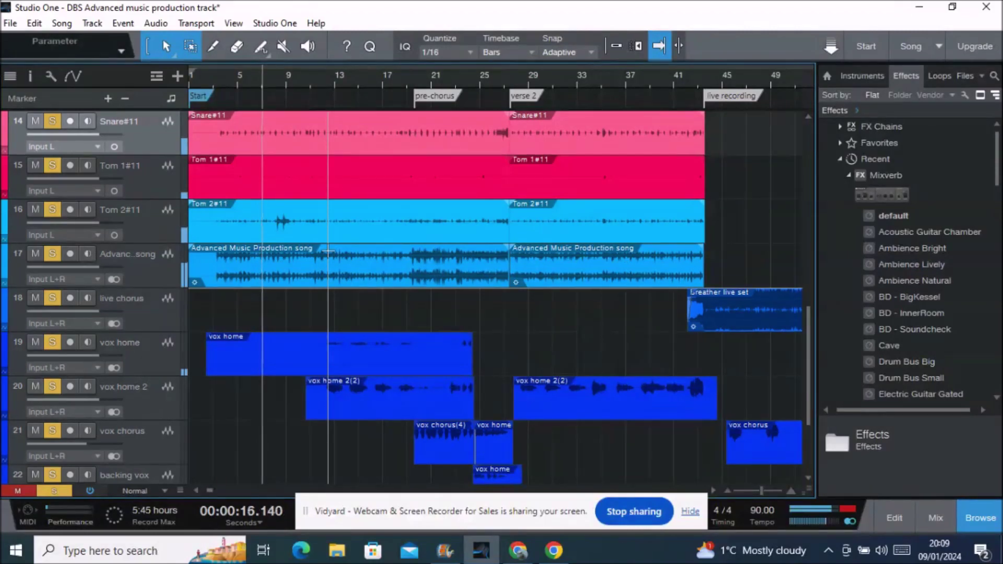
Examine the Mixverb 2 insert settings on the Snare#11 channel in the mixer, then return to the full arrangement
left_click(156, 216)
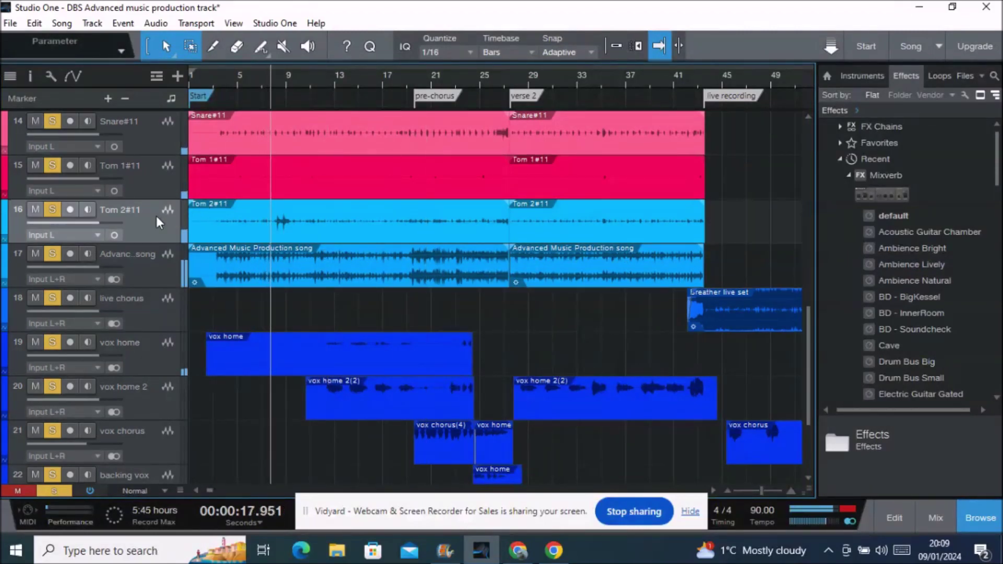
key("F3")
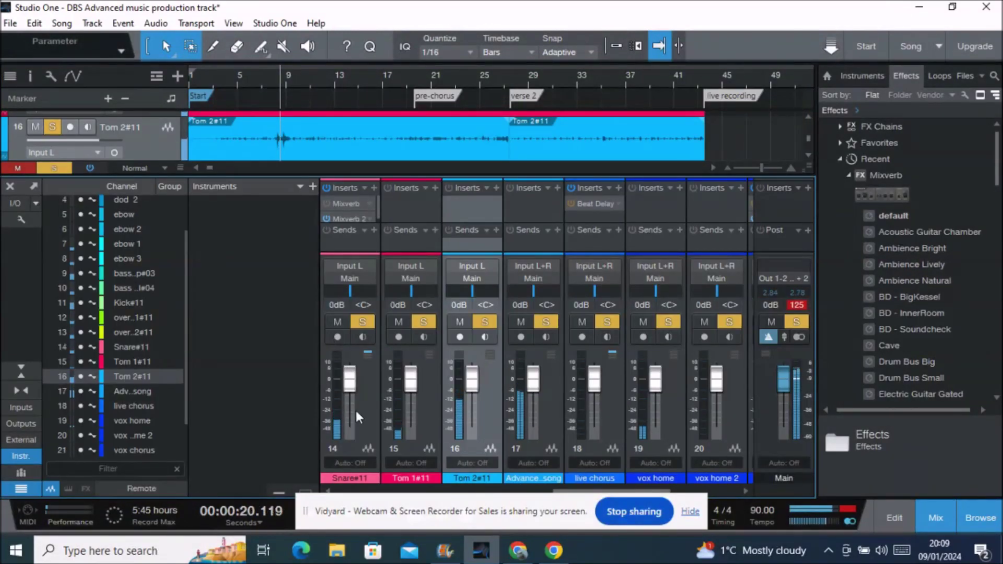
left_click(345, 219)
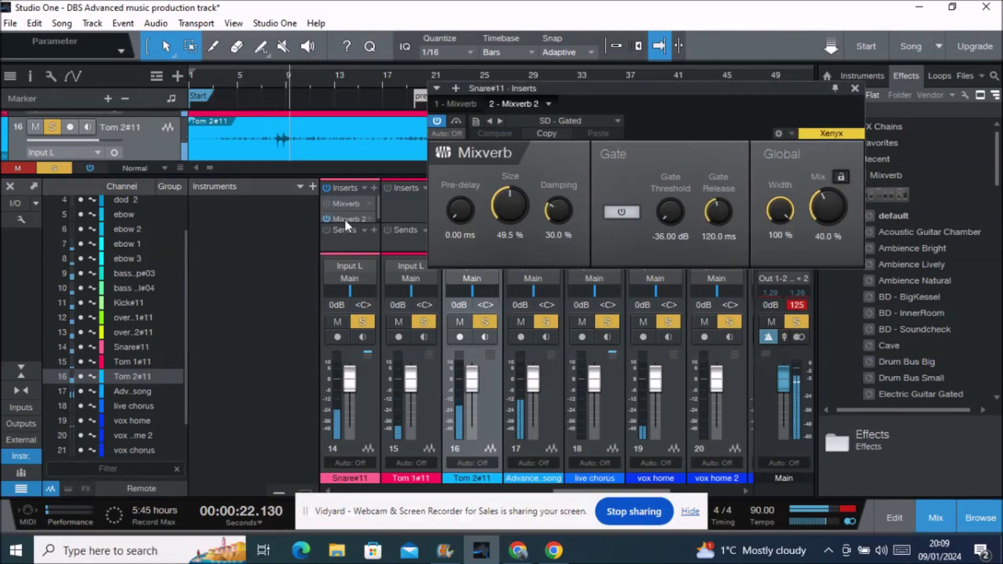
left_click(345, 219)
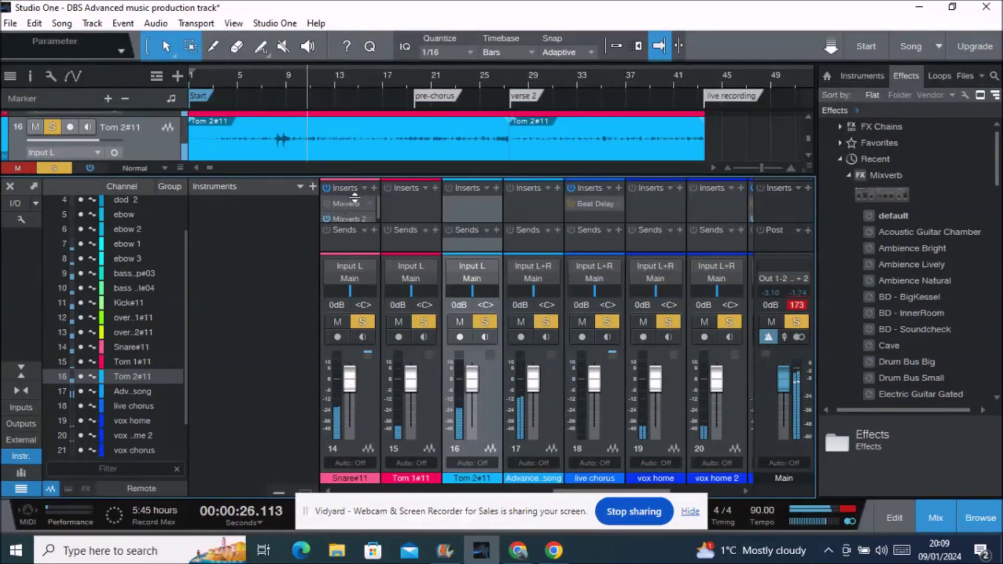
left_click(10, 187)
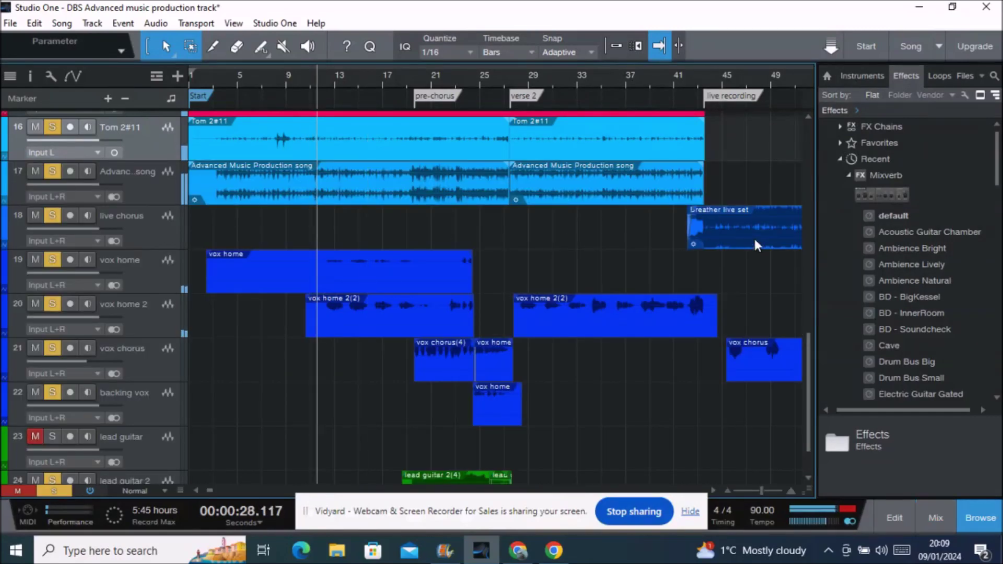
Show the automation lanes and review the bypass and pan automation across all tracks during playback
scroll(806, 374, "down", 3)
key("a")
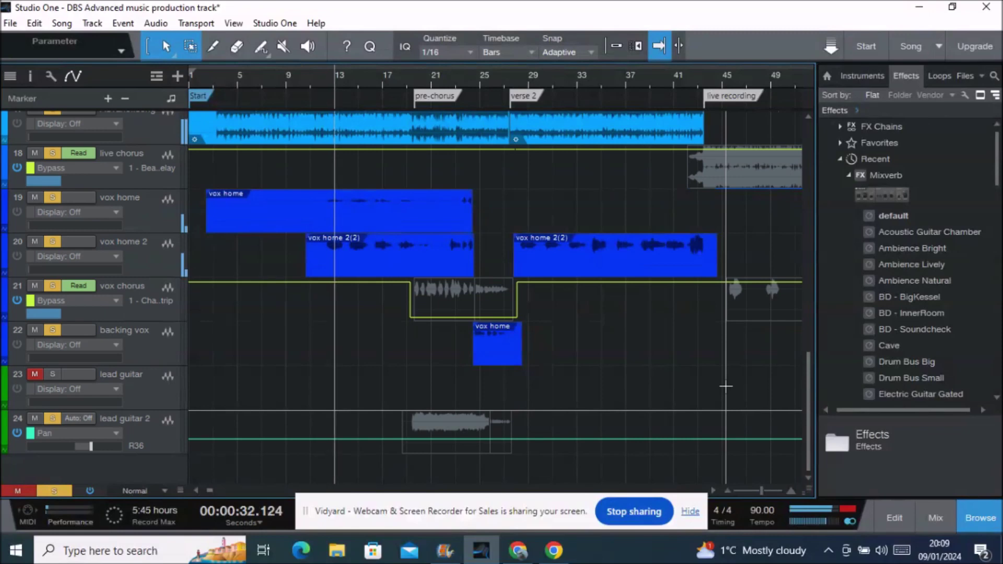
left_click_drag(809, 415, 811, 168)
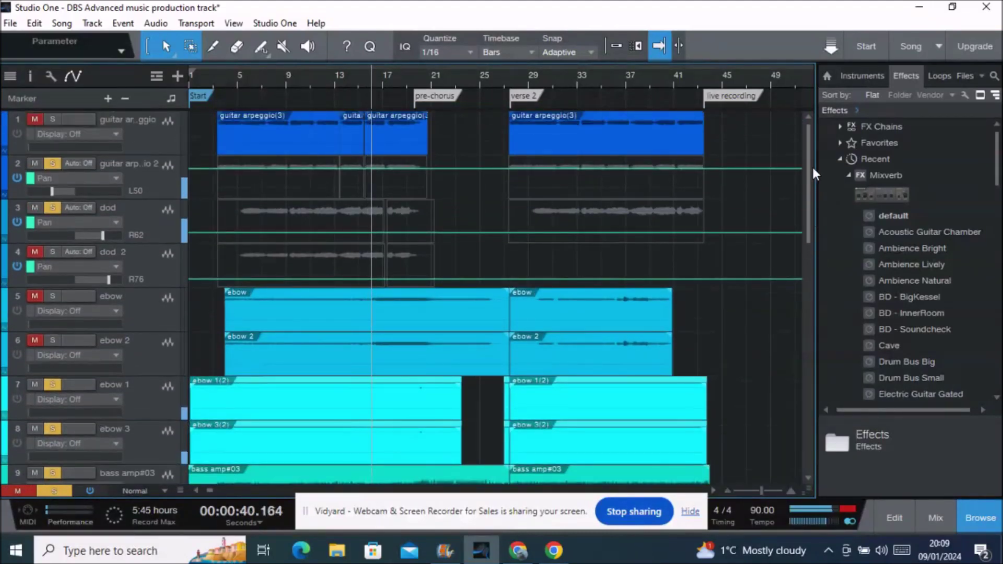
left_click_drag(811, 174, 816, 210)
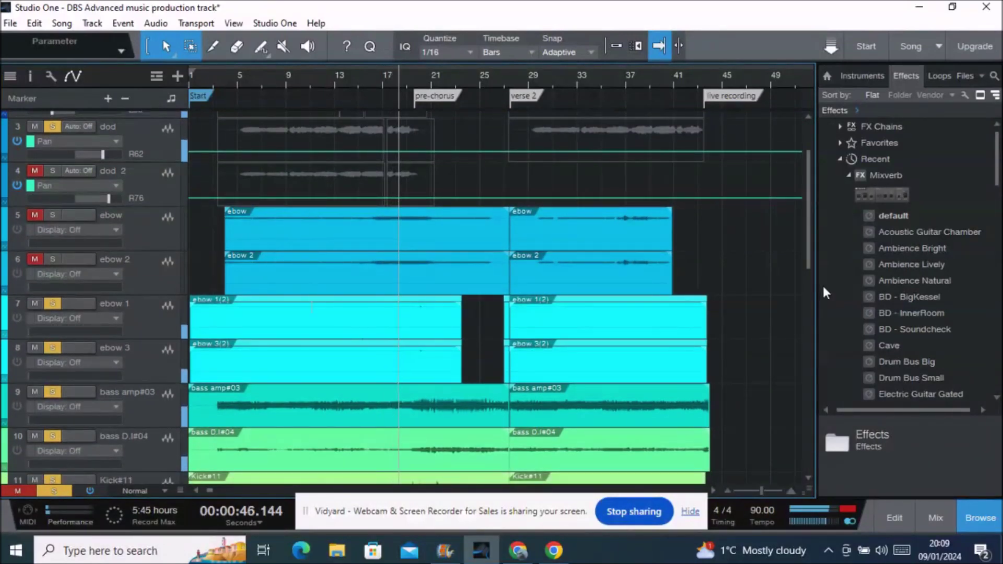
left_click_drag(809, 255, 794, 441)
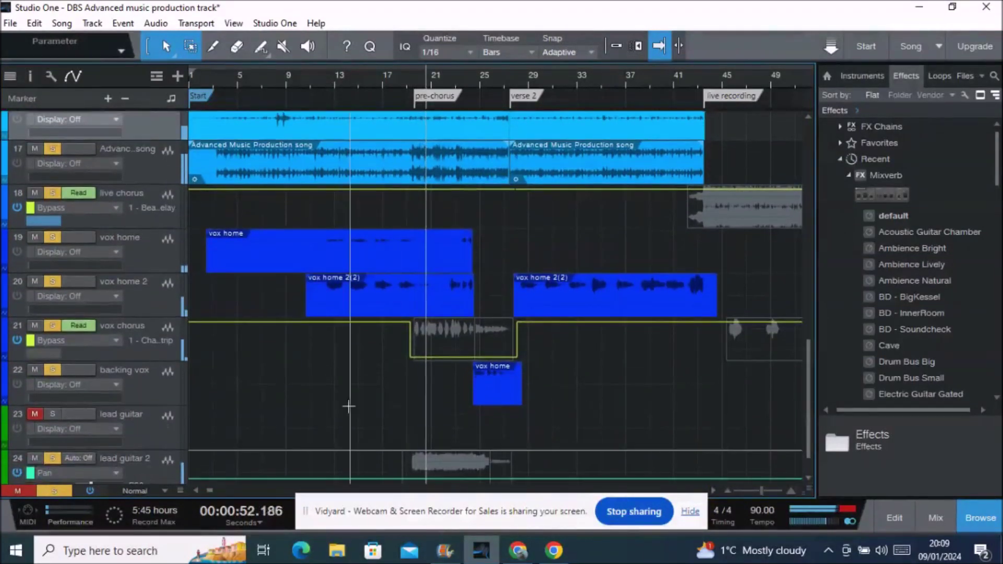
Examine the Channel Strip insert on the vox chorus track, then close the effect window and the mixer
left_click(150, 341)
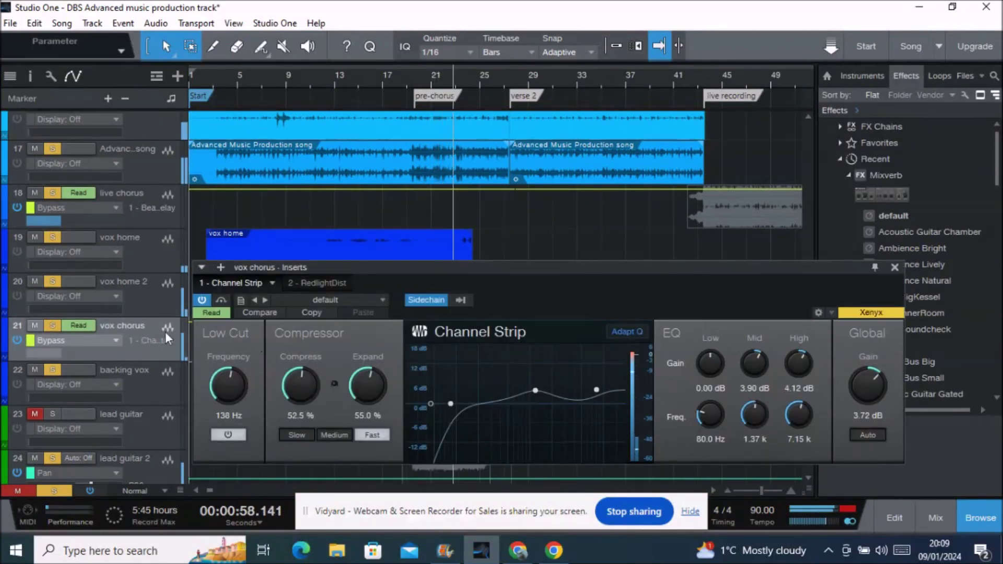
left_click(150, 301)
key("F3")
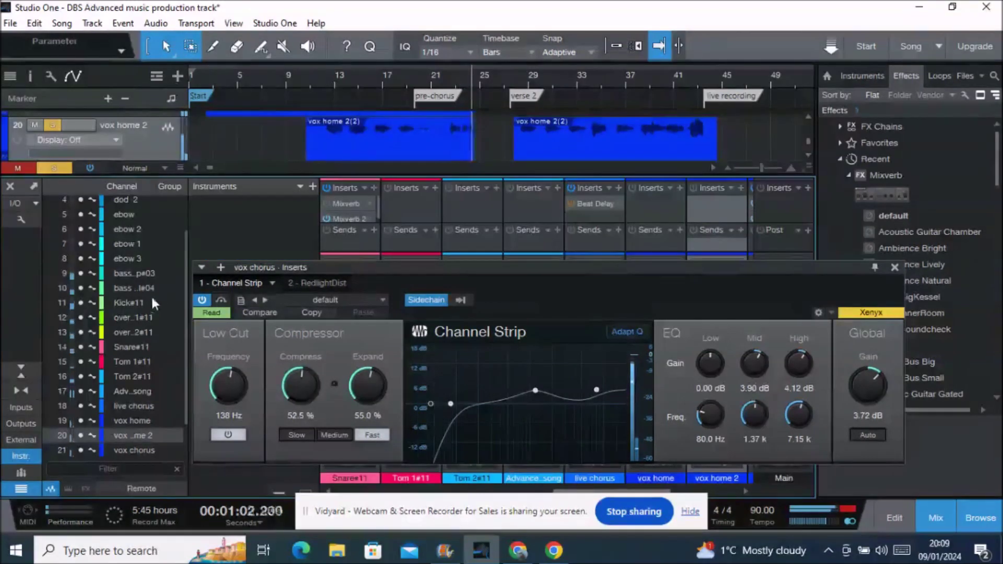
left_click(894, 267)
left_click(10, 186)
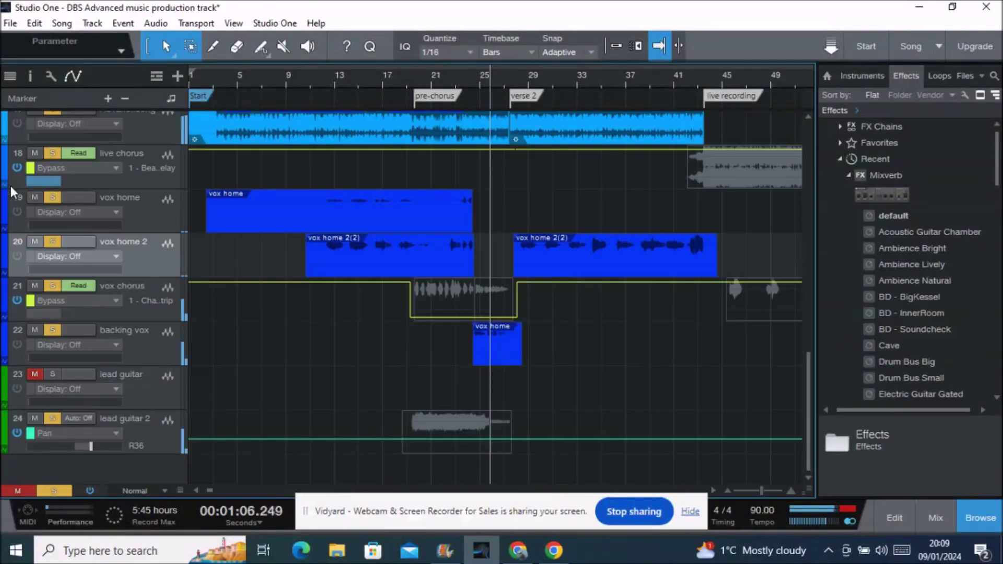
Open the mixer from the bass D.I#04 track and review the channel inserts through to vox chorus and backing vox
left_click_drag(809, 412, 807, 271)
left_click(133, 247)
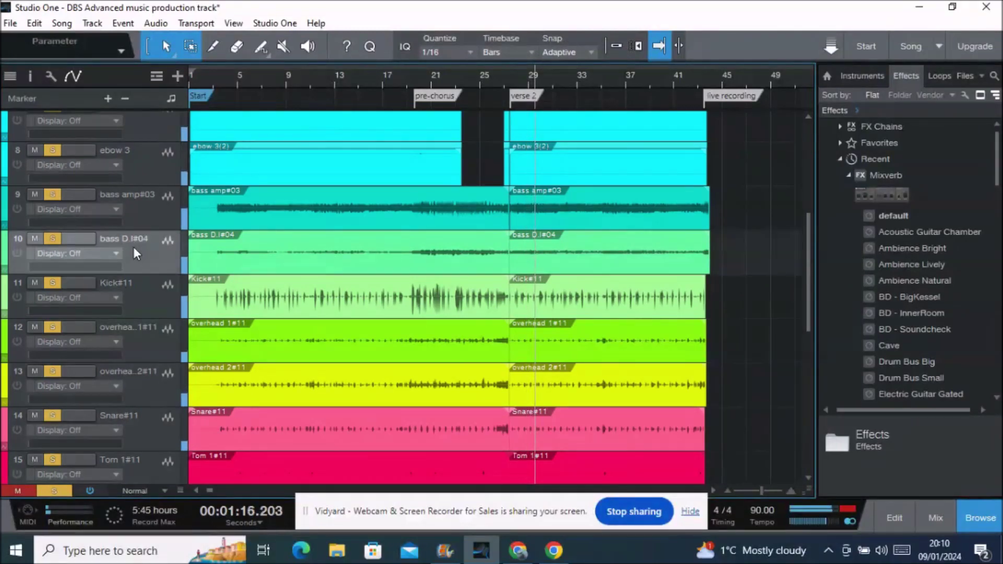
key("F3")
left_click_drag(556, 492, 606, 494)
scroll(437, 208, "down", 1)
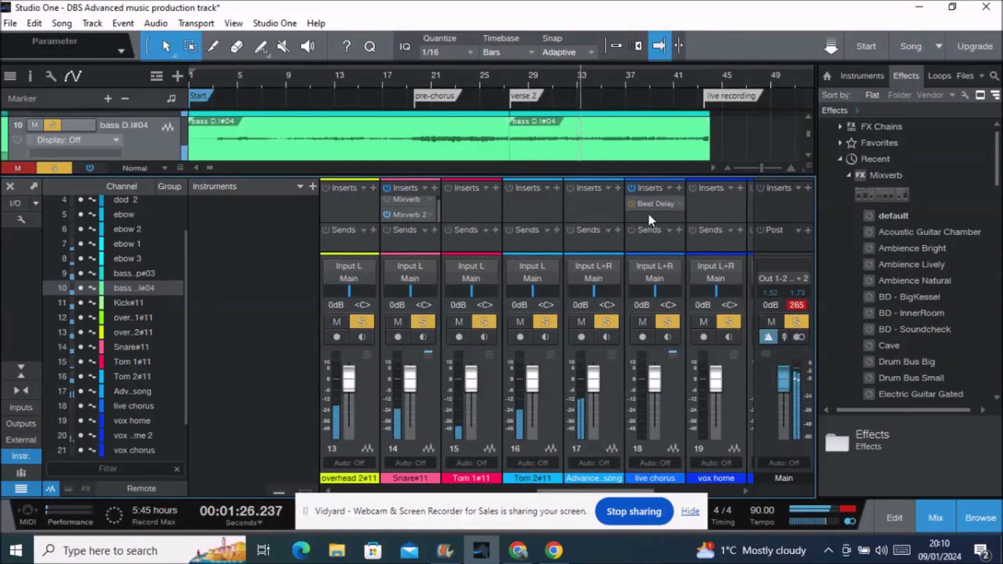
left_click_drag(629, 490, 710, 500)
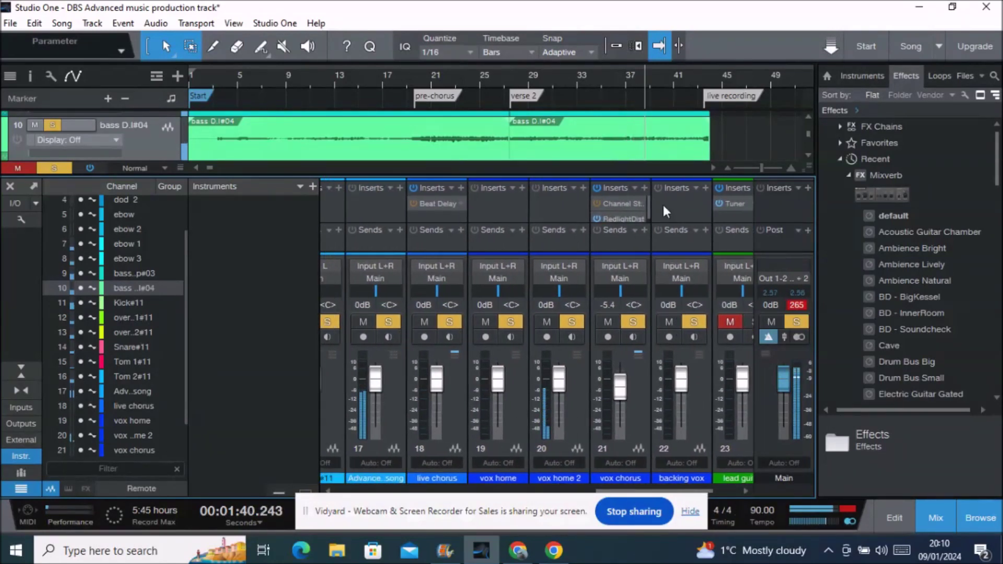
left_click_drag(647, 203, 646, 206)
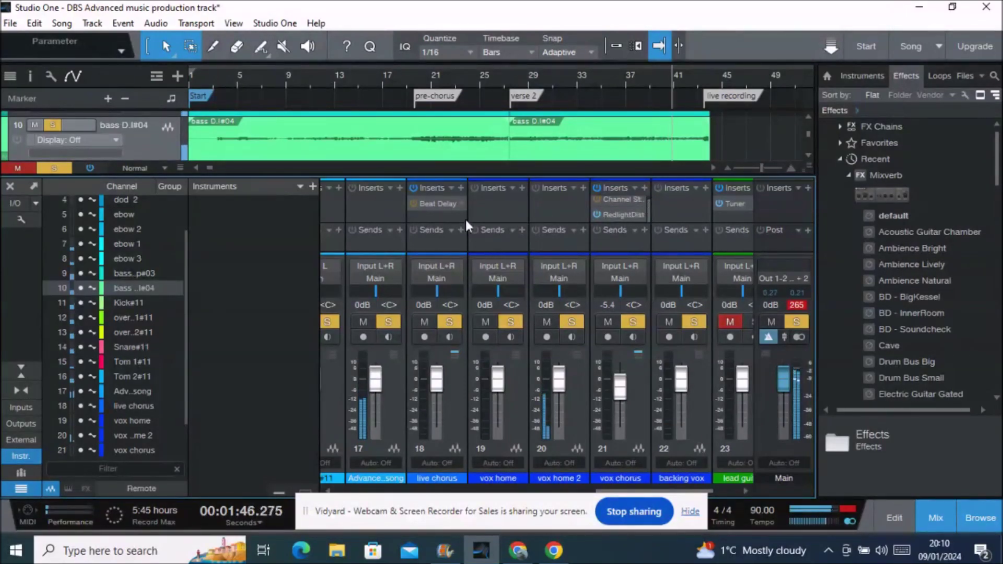
Examine the Beat Delay settings on live chorus and the RedlightDist settings on vox chorus, closing the mixer and effect windows
left_click(435, 204)
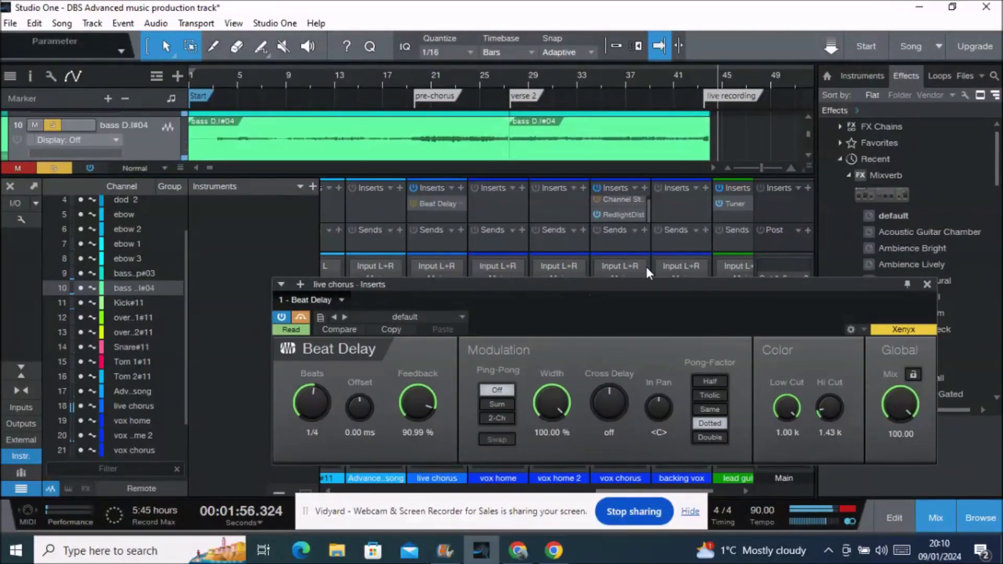
left_click(928, 284)
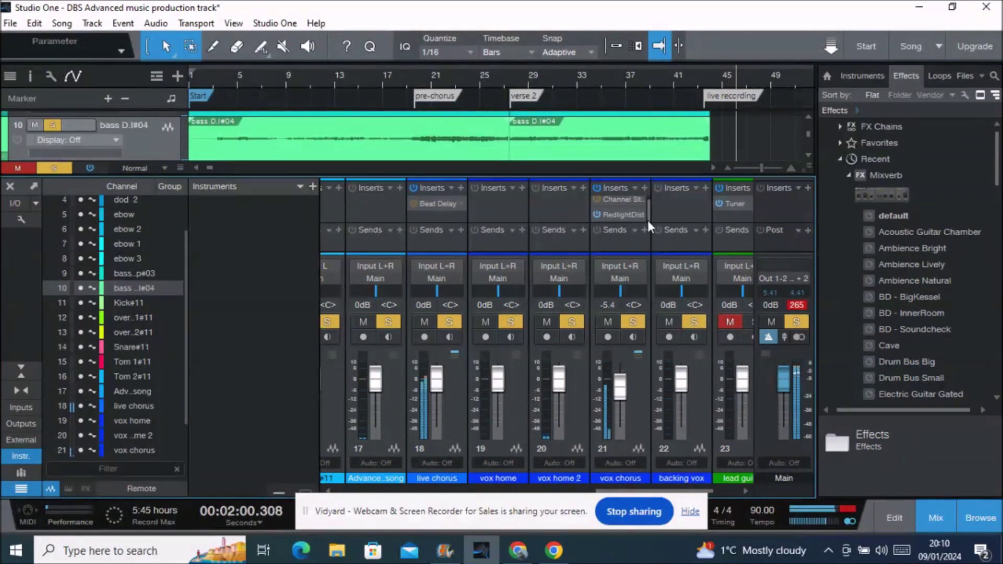
left_click(610, 215)
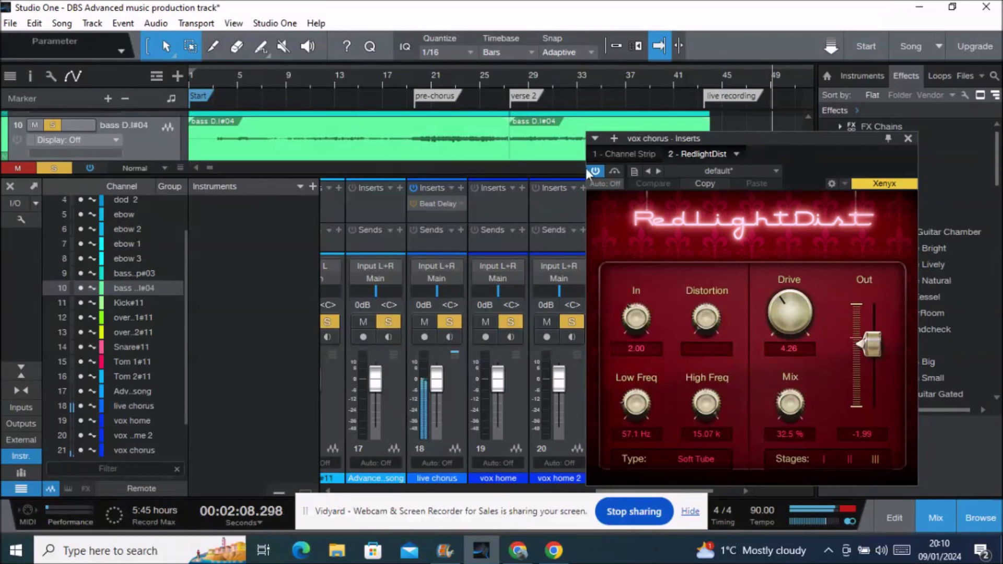
left_click_drag(12, 176, 11, 194)
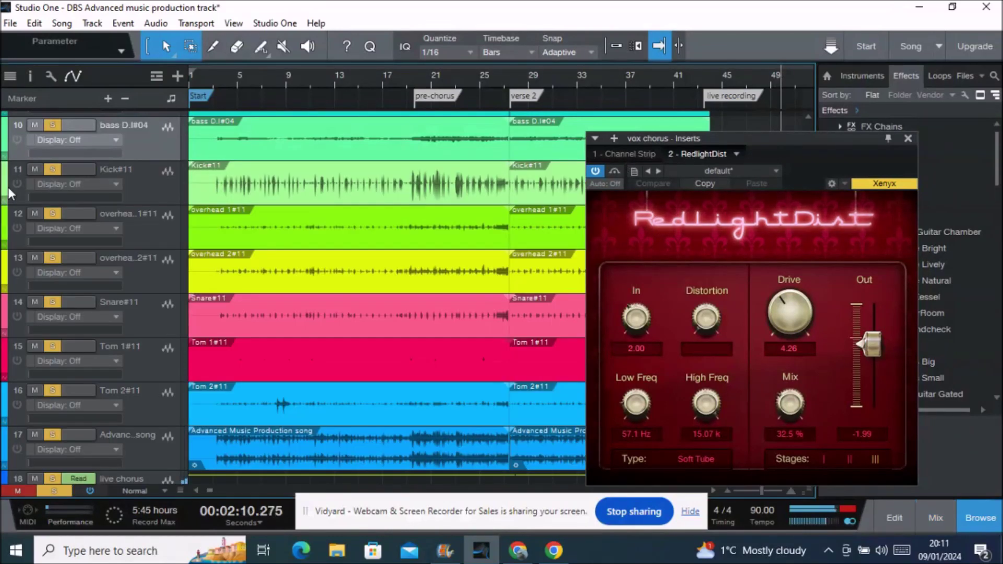
left_click_drag(752, 141, 500, 165)
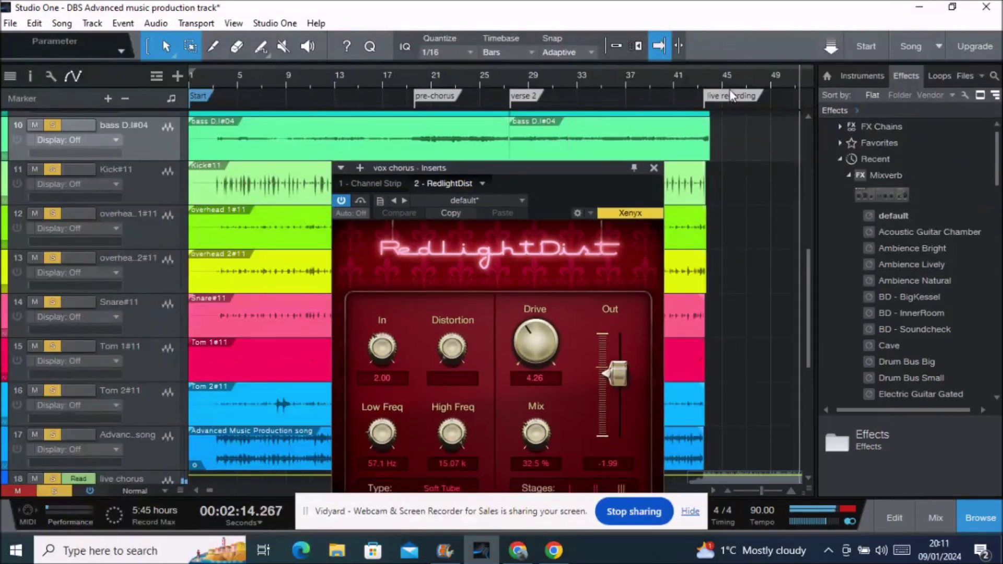
left_click_drag(761, 494, 759, 492)
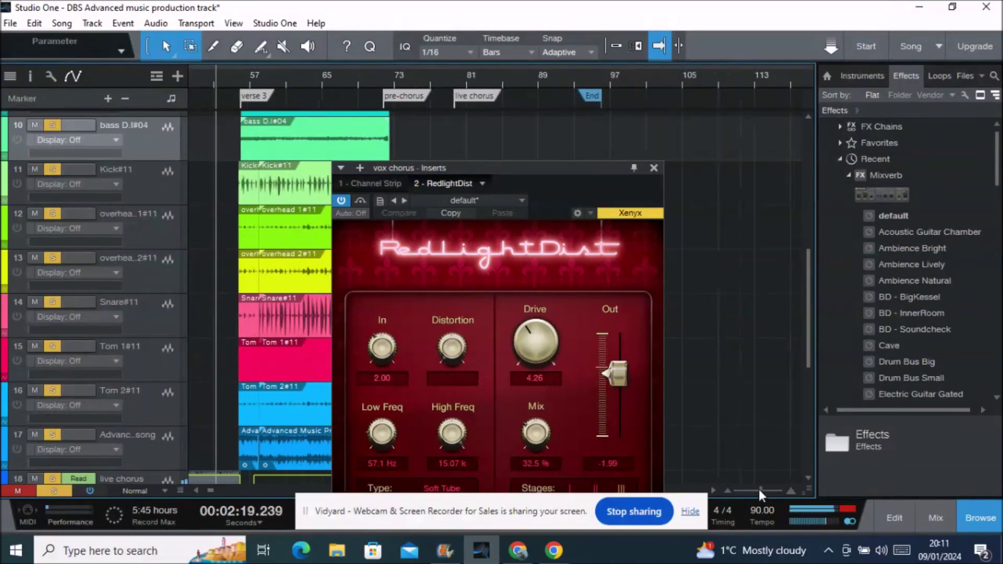
left_click(653, 167)
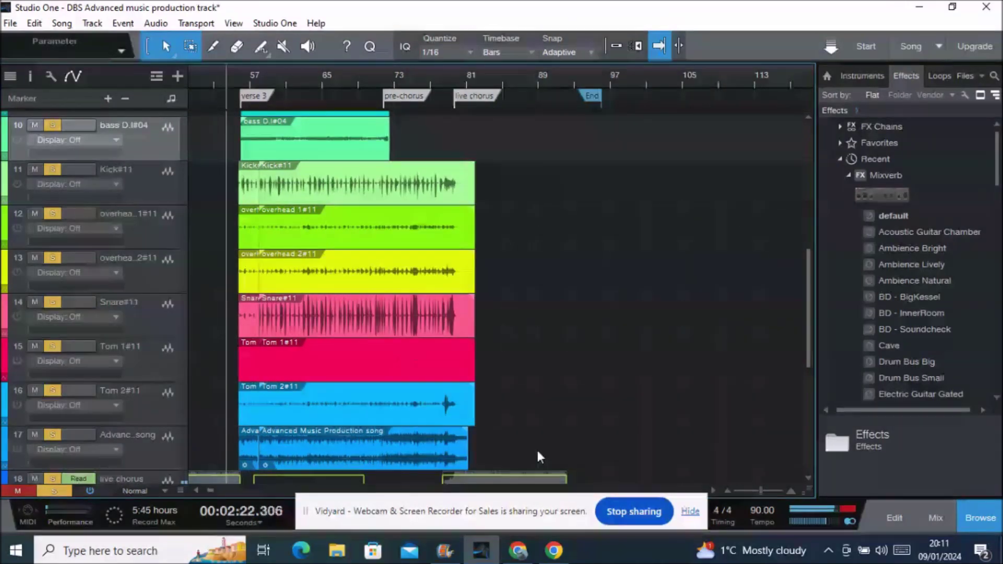
Review the verse 3 section with automation hidden and check the ebow 3 channel in the mixer
left_click(196, 491)
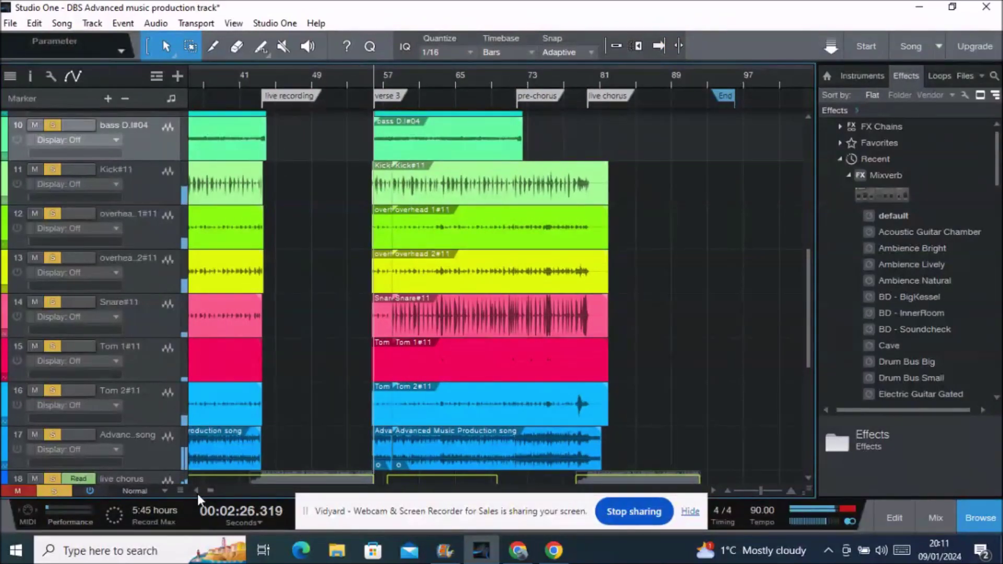
left_click(196, 491)
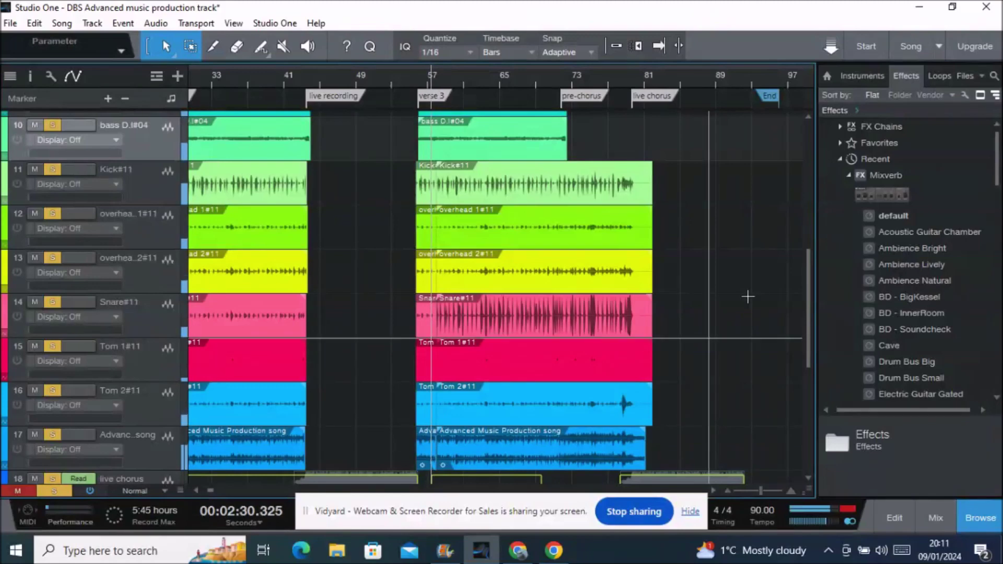
left_click_drag(807, 290, 810, 237)
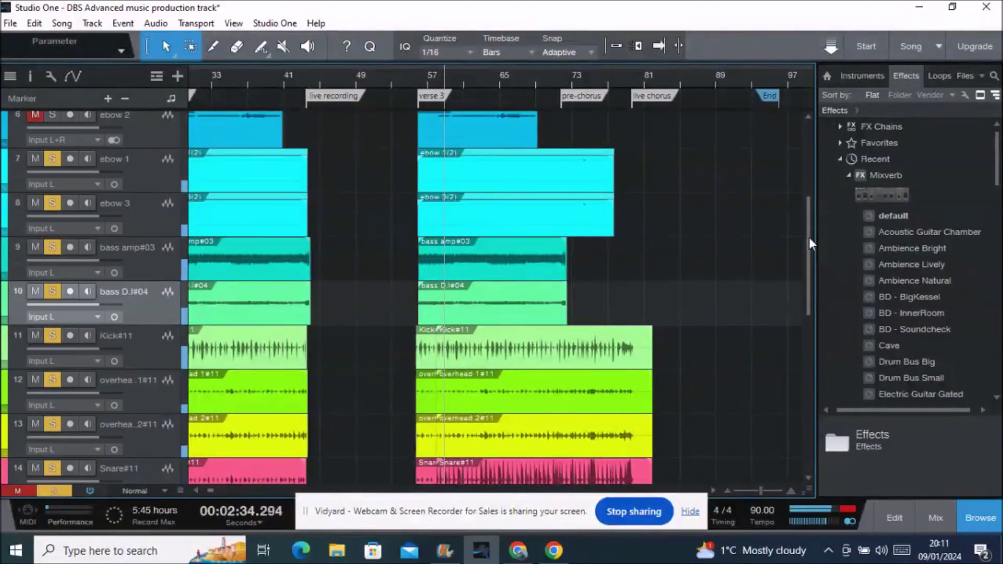
left_click_drag(809, 237, 809, 221)
left_click(133, 261)
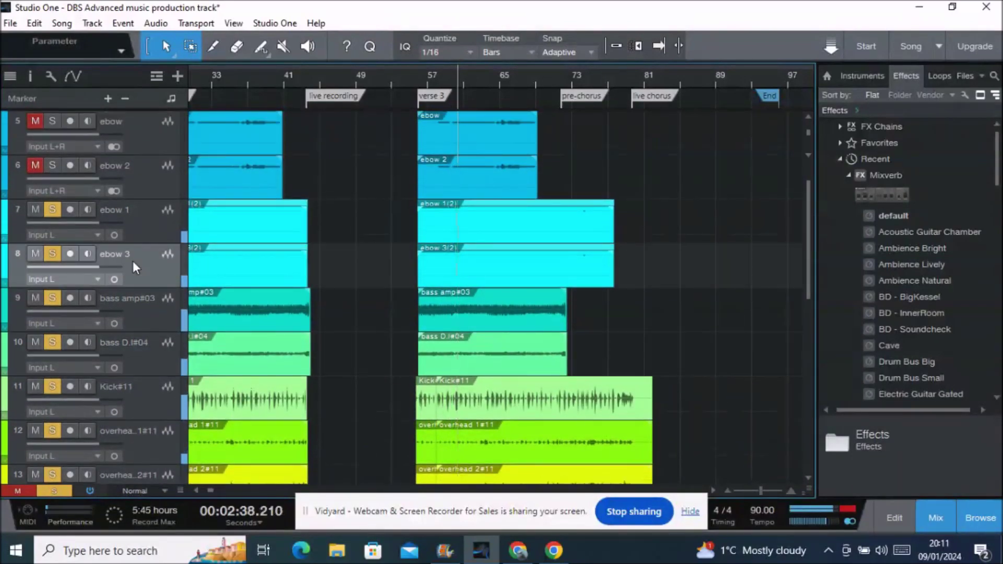
key("F3")
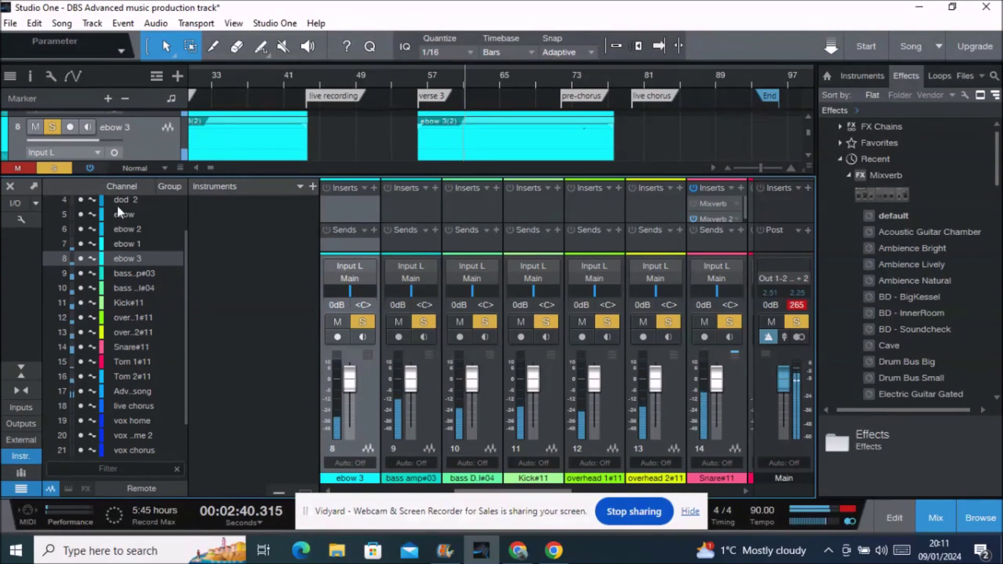
left_click(10, 187)
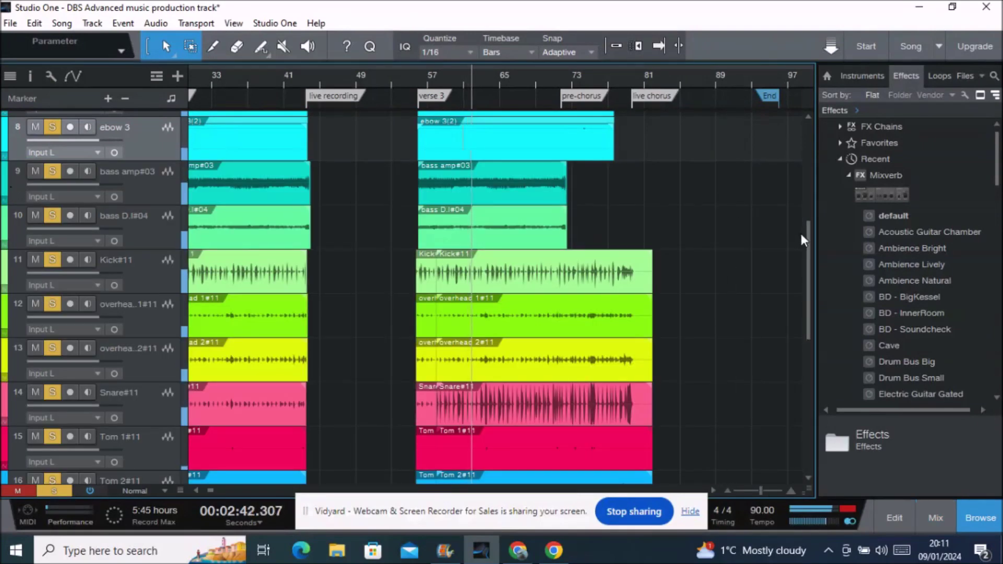
Look over the verse 3 tracks, select vox home 2 and review its channel and the neighbouring vocal channels in the mixer
left_click_drag(808, 245, 805, 133)
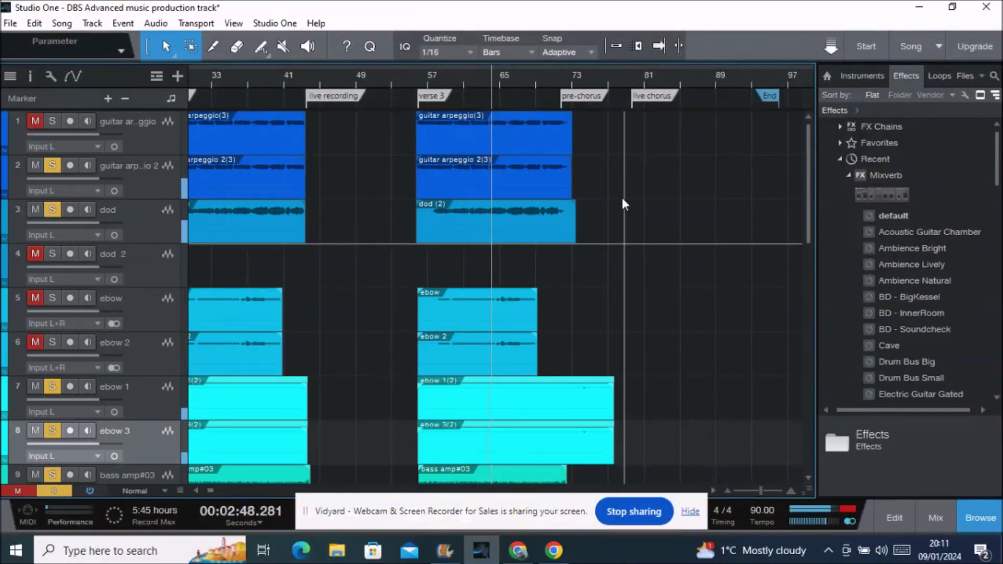
left_click_drag(807, 164, 813, 359)
left_click(157, 346)
key("F3")
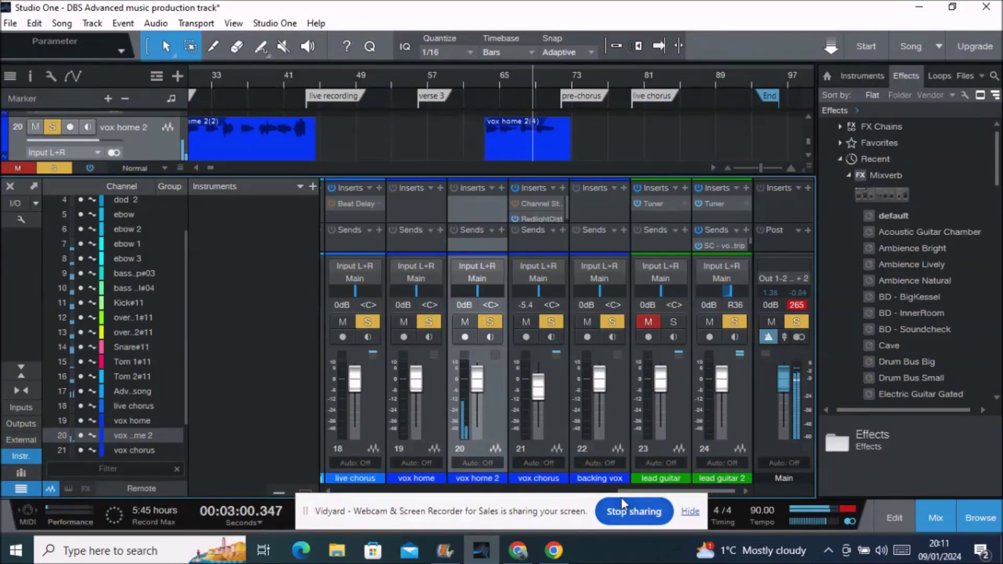
scroll(713, 490, "left", 4)
left_click_drag(650, 492, 685, 494)
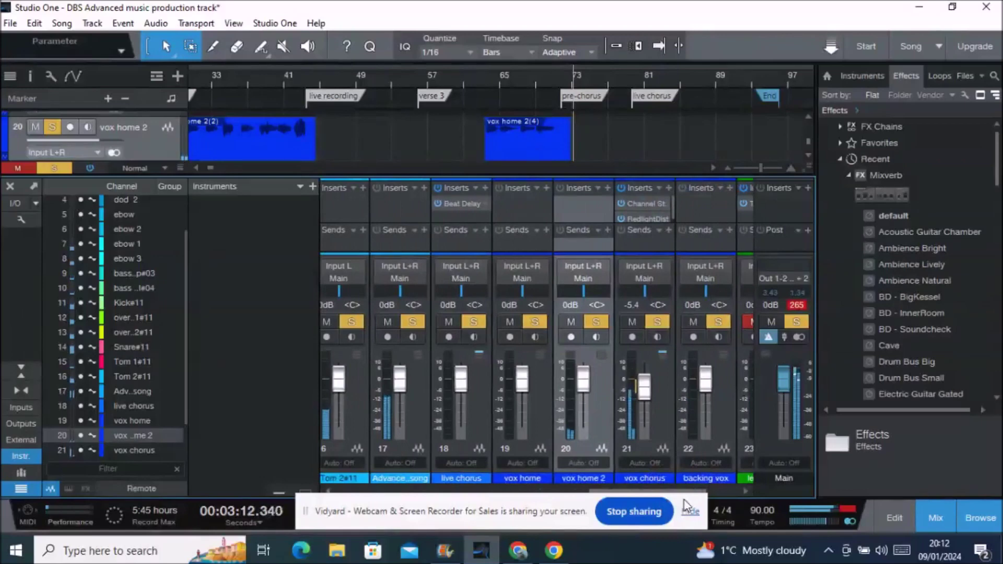
Examine the Channel Strip settings on vox chorus once more, closing the effect window and the mixer
left_click_drag(671, 206, 672, 210)
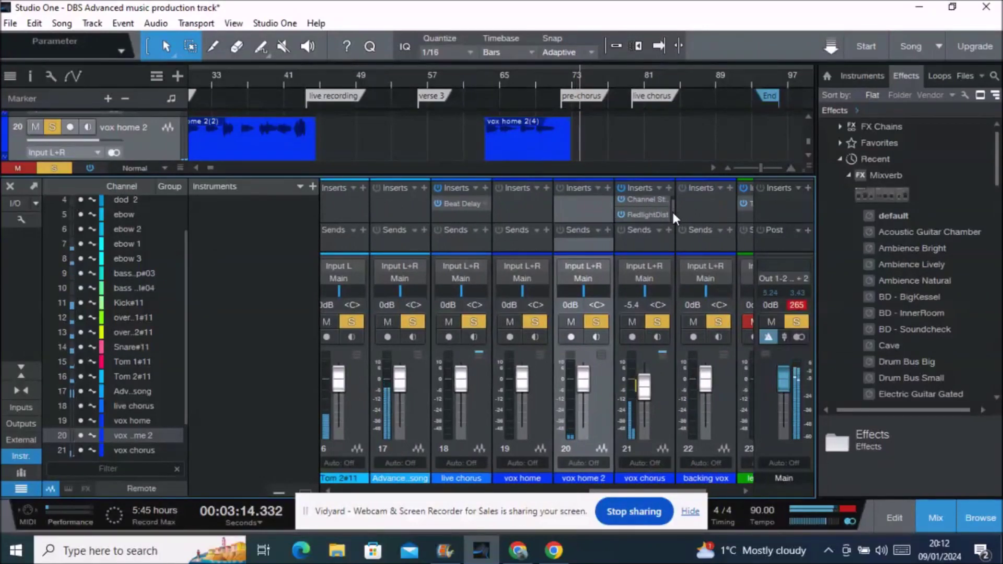
left_click(633, 201)
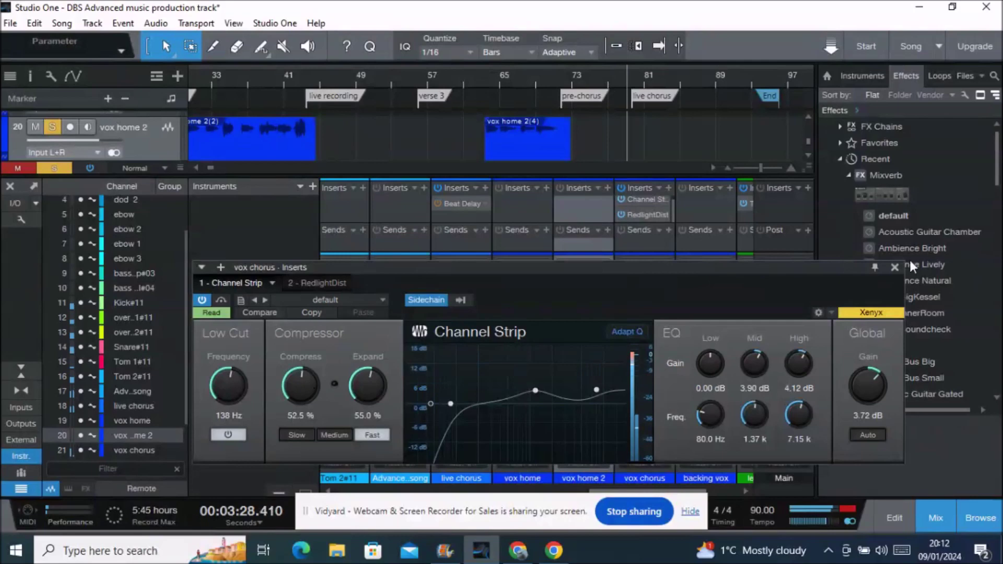
left_click(894, 267)
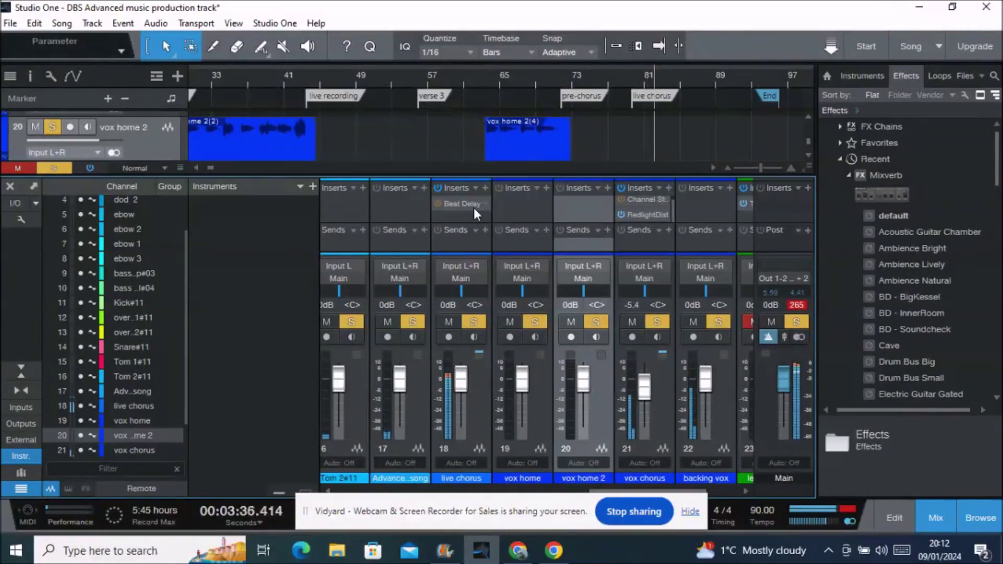
left_click(9, 186)
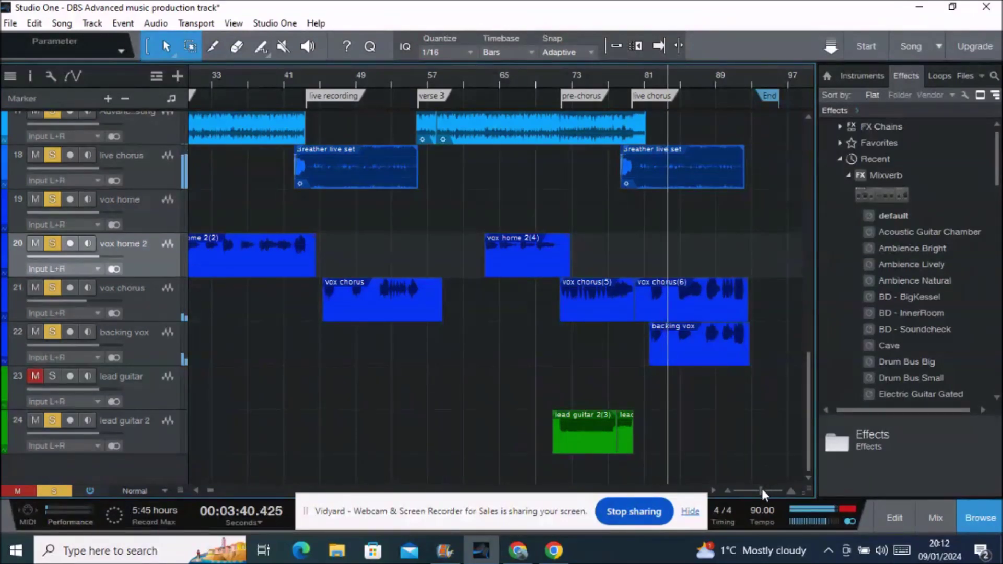
Review the live chorus section up close and check the backing vox channel in the mixer, closing it again
left_click_drag(761, 489, 766, 490)
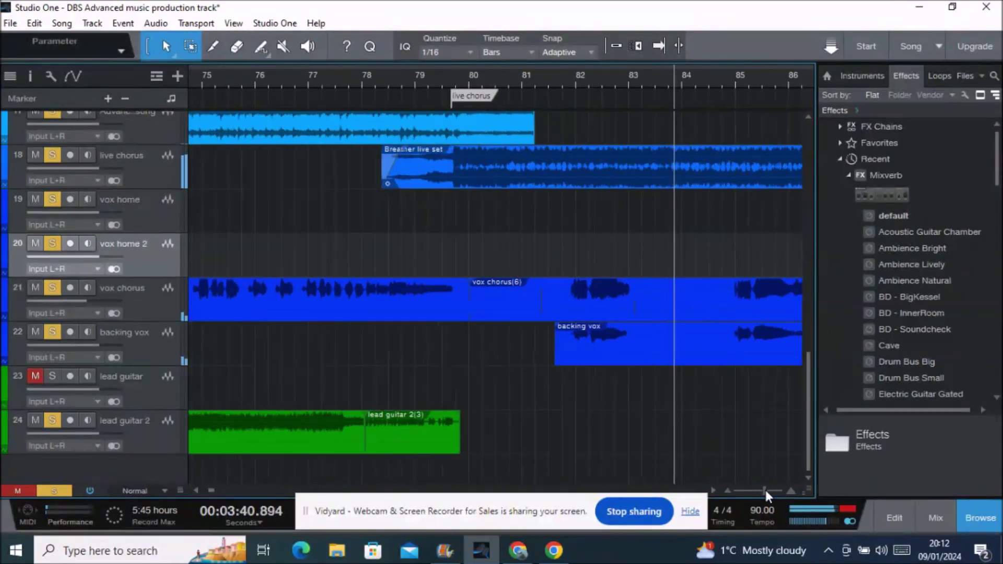
left_click(714, 489)
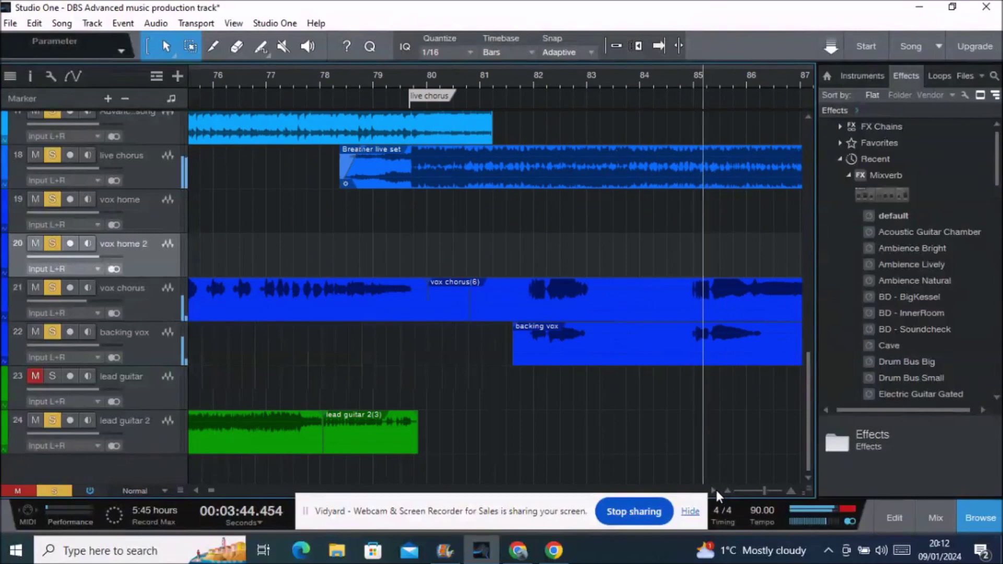
left_click(715, 490)
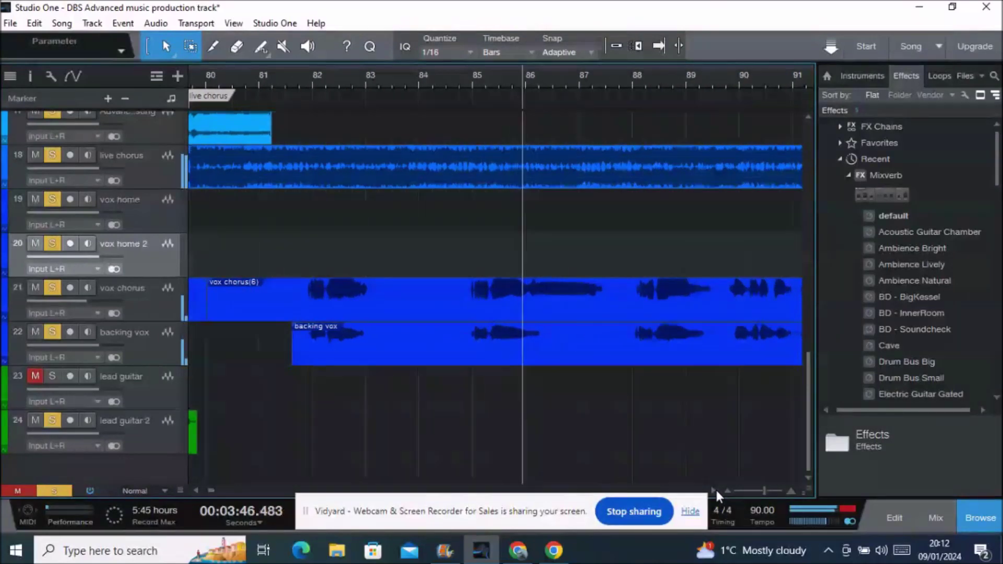
left_click(716, 490)
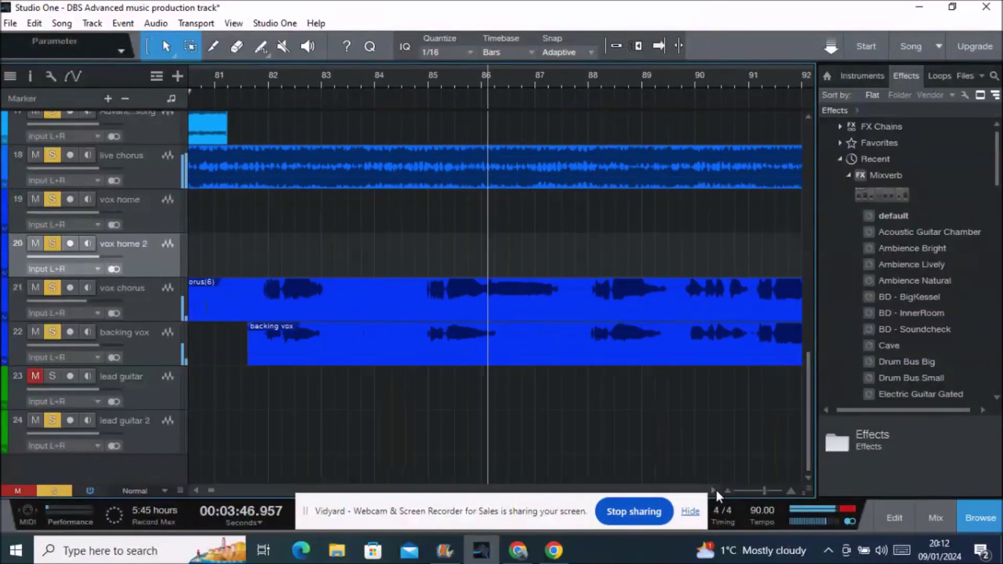
left_click(145, 342)
key("F3")
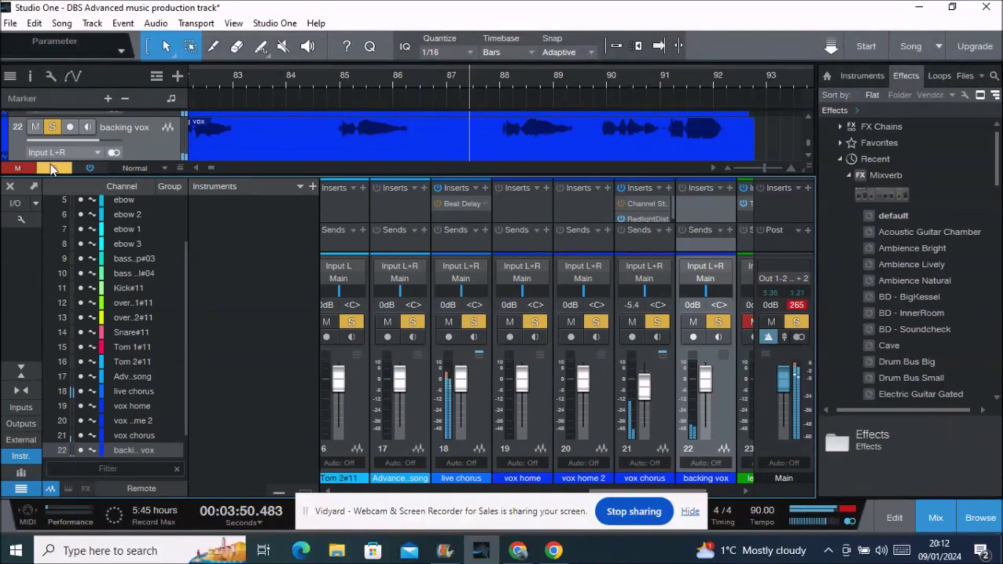
left_click(9, 185)
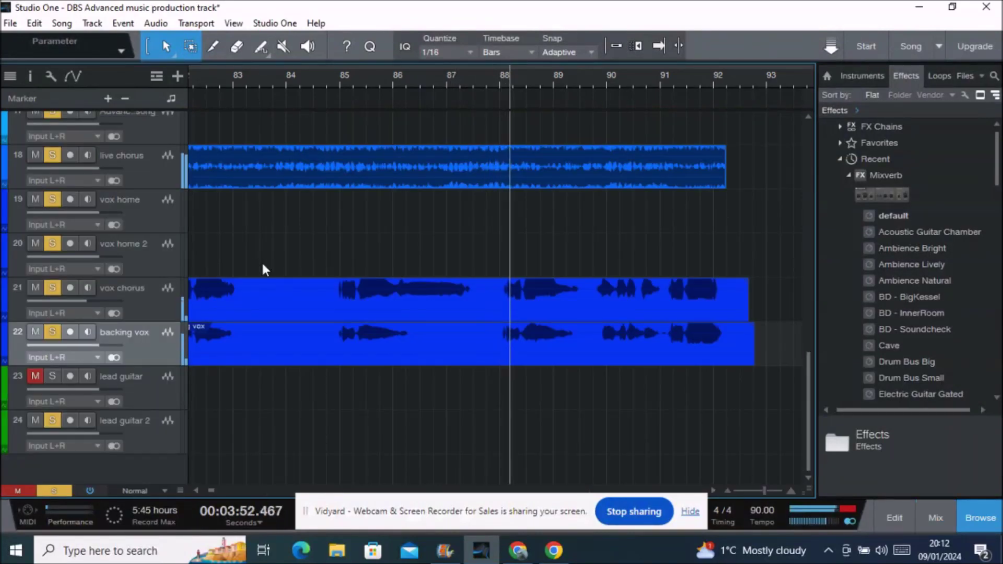
Compare the vox chorus and backing vox tracks by selecting them alternately during the live chorus playback
left_click(149, 306)
left_click(144, 334)
left_click(142, 307)
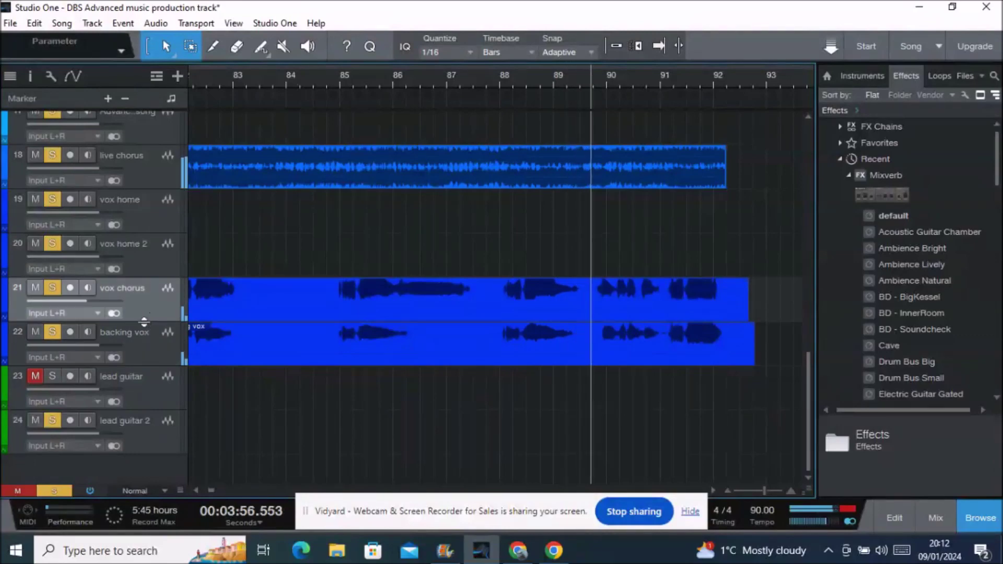
left_click(140, 336)
Examine the Beat Delay insert on the live chorus track through the end of the song, closing the mixer and effect window
left_click(146, 171)
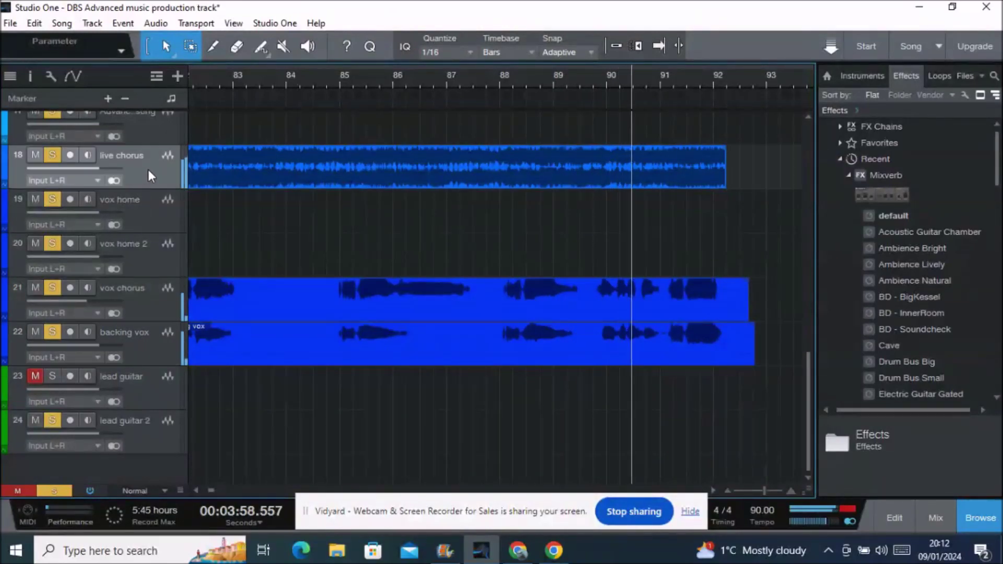
key("F3")
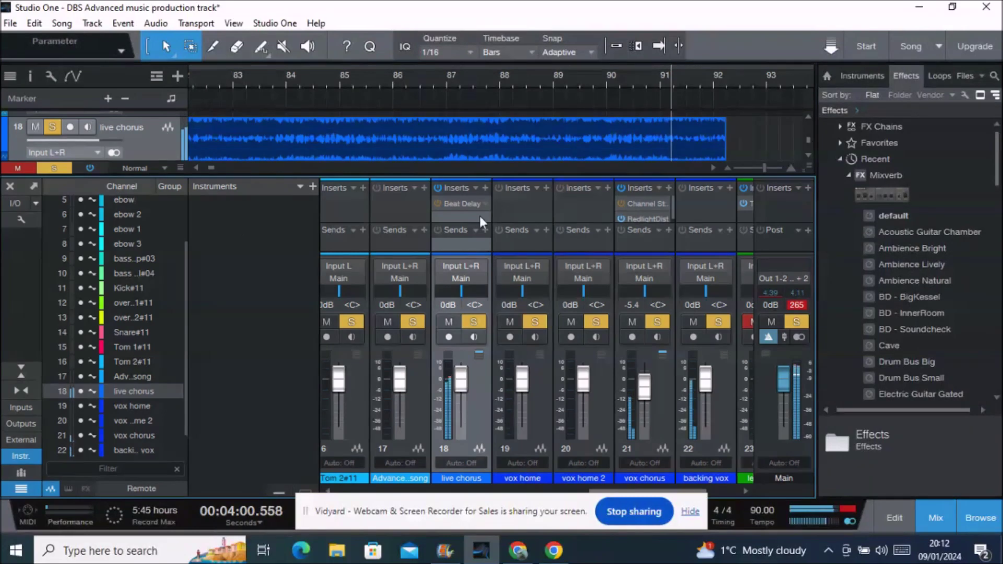
double_click(460, 206)
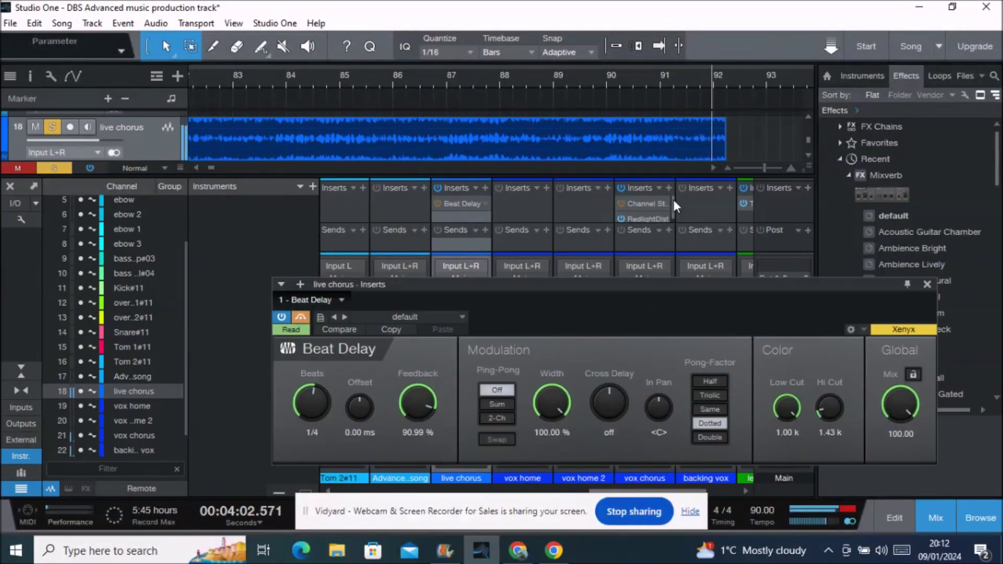
left_click(11, 188)
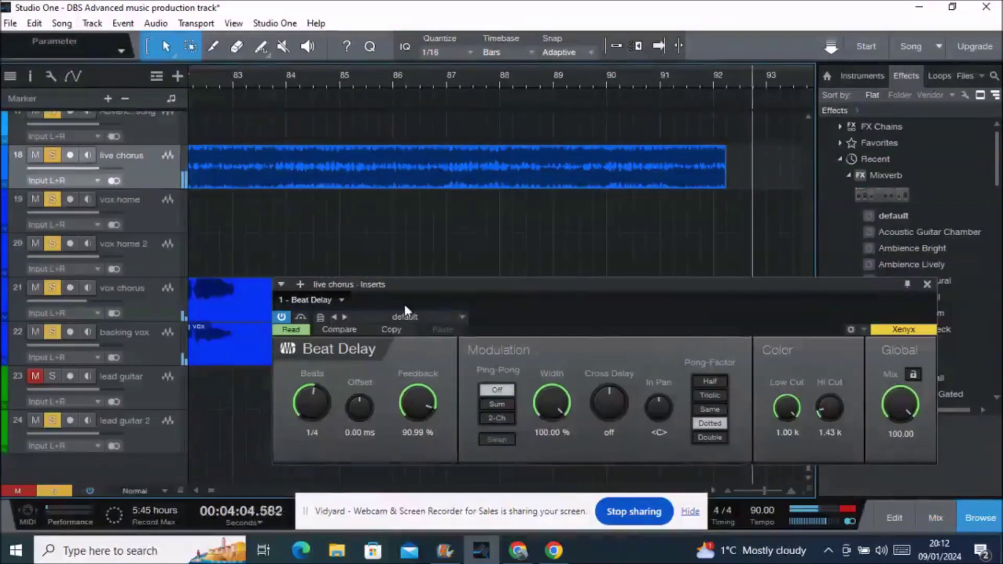
left_click_drag(572, 283, 529, 299)
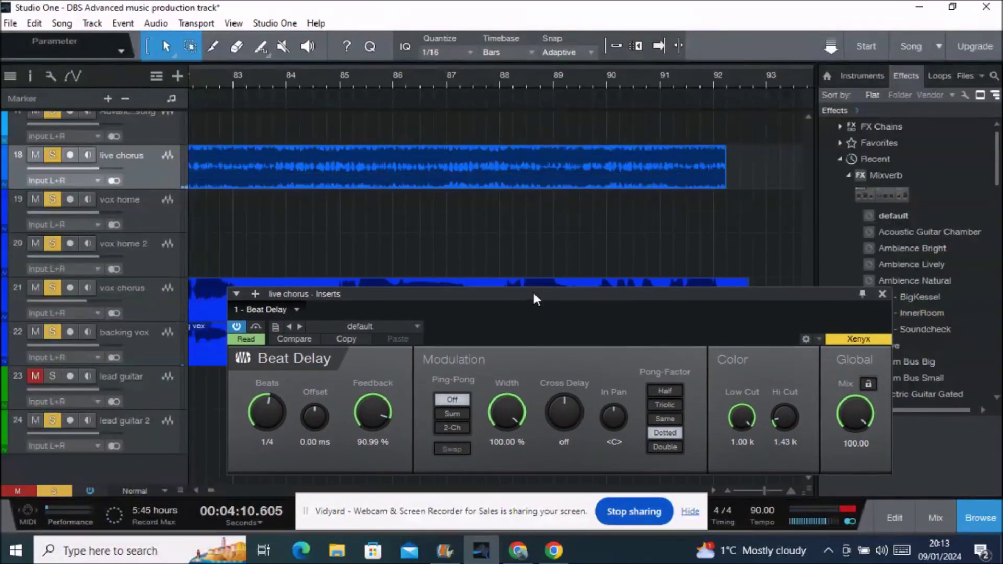
left_click(882, 294)
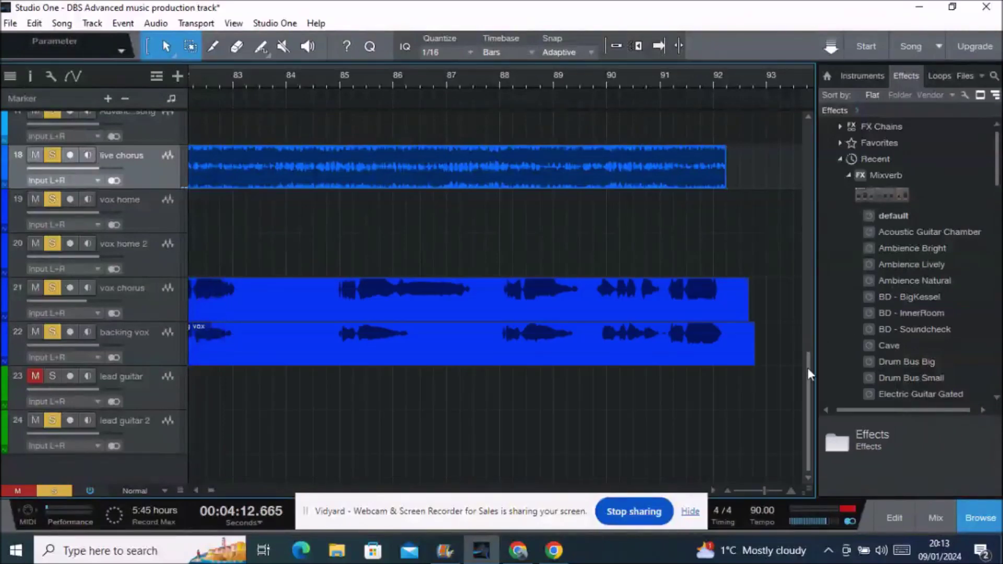
Show the whole song arrangement and look over the vocal, drum and bass tracks
left_click_drag(762, 489, 756, 495)
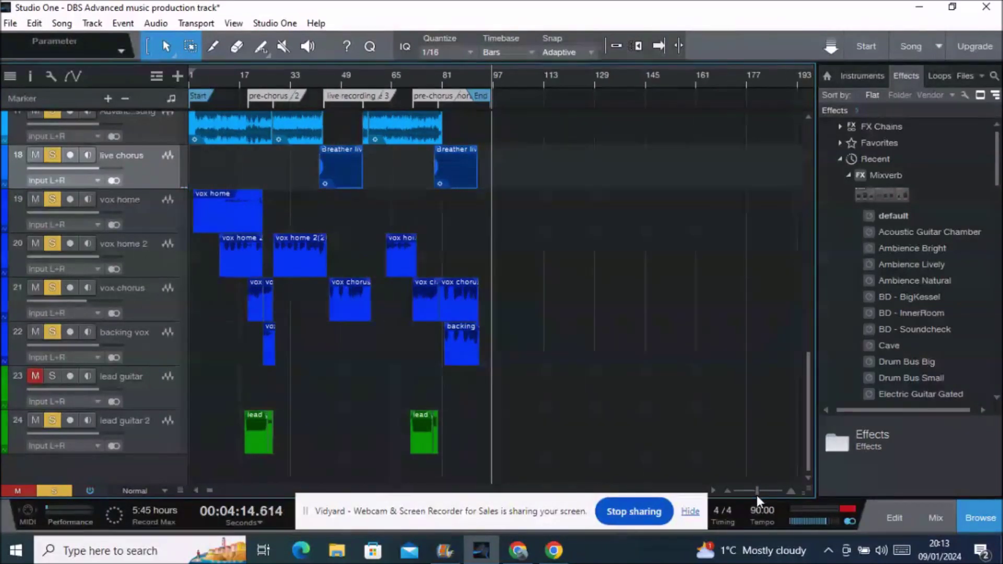
left_click_drag(810, 396, 799, 281)
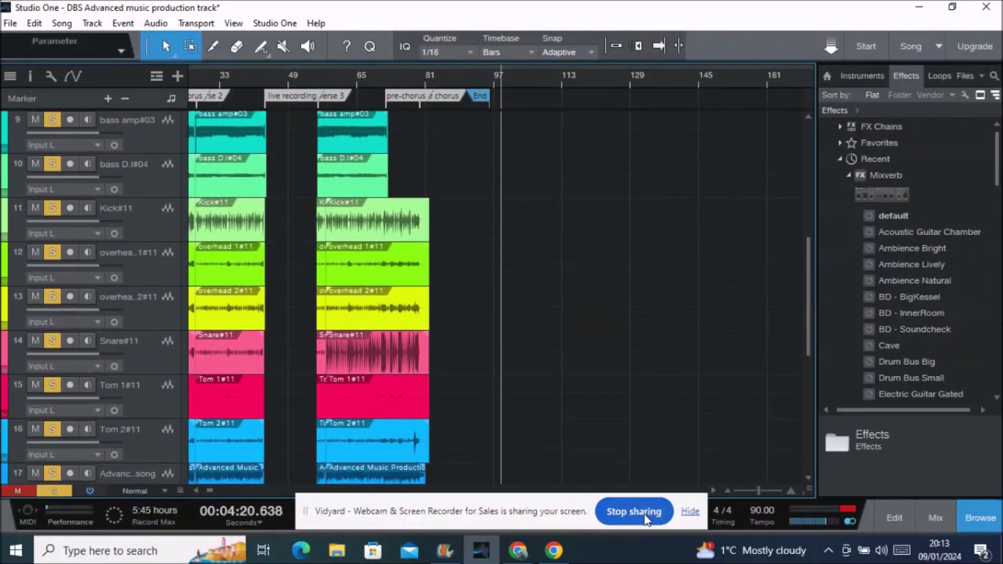